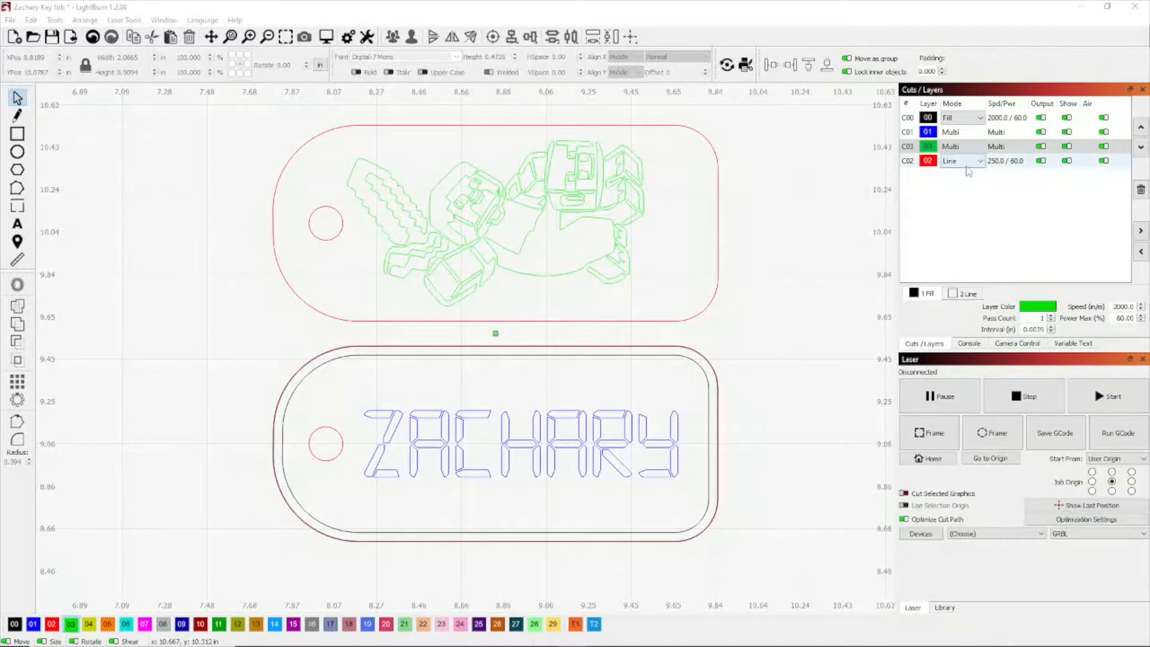
Select layers C00, C01, C03 and C02 in turn to review each one's settings.
{"action": "left_click", "coordinate": [908, 123]}
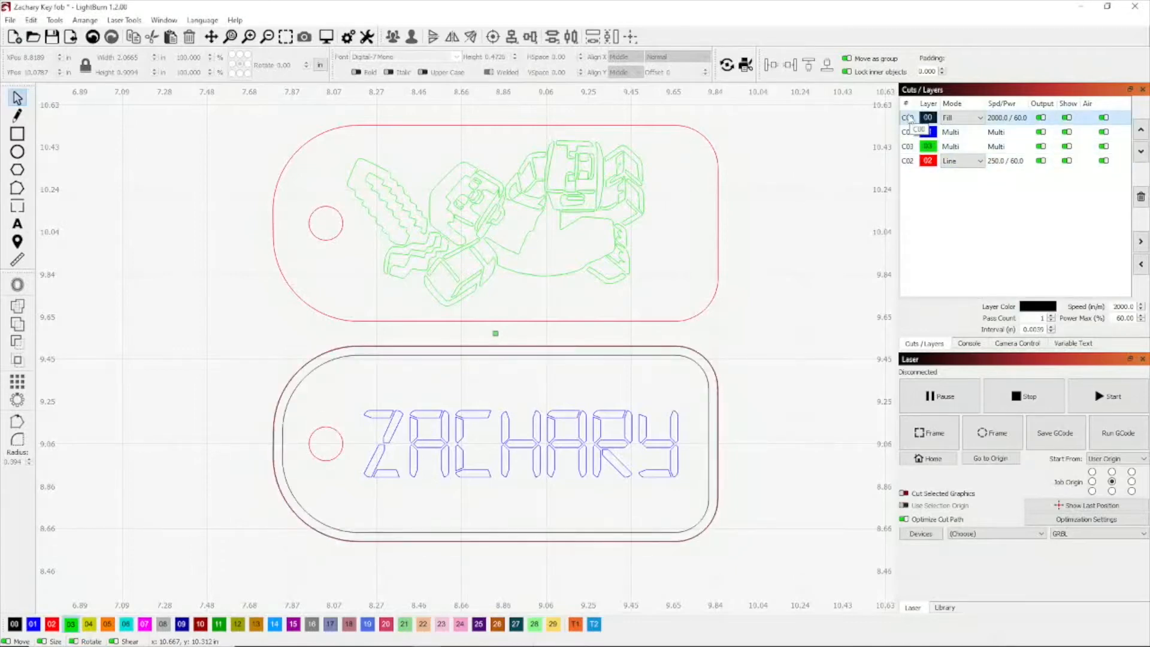
{"action": "left_click", "coordinate": [909, 133]}
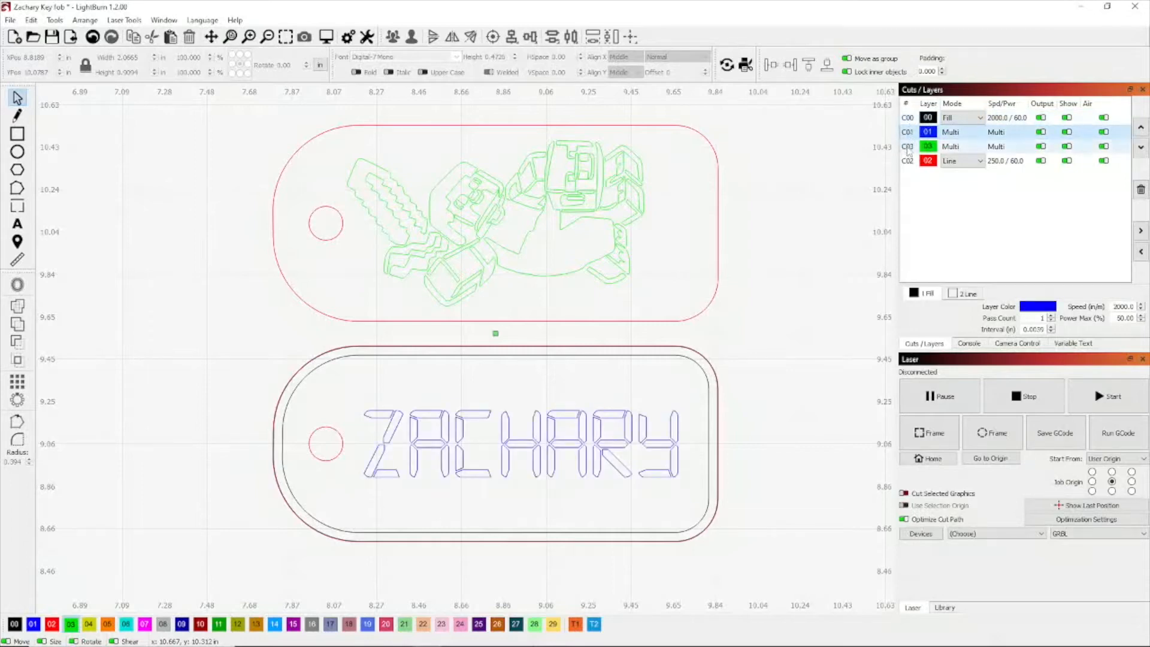
{"action": "left_click", "coordinate": [908, 147]}
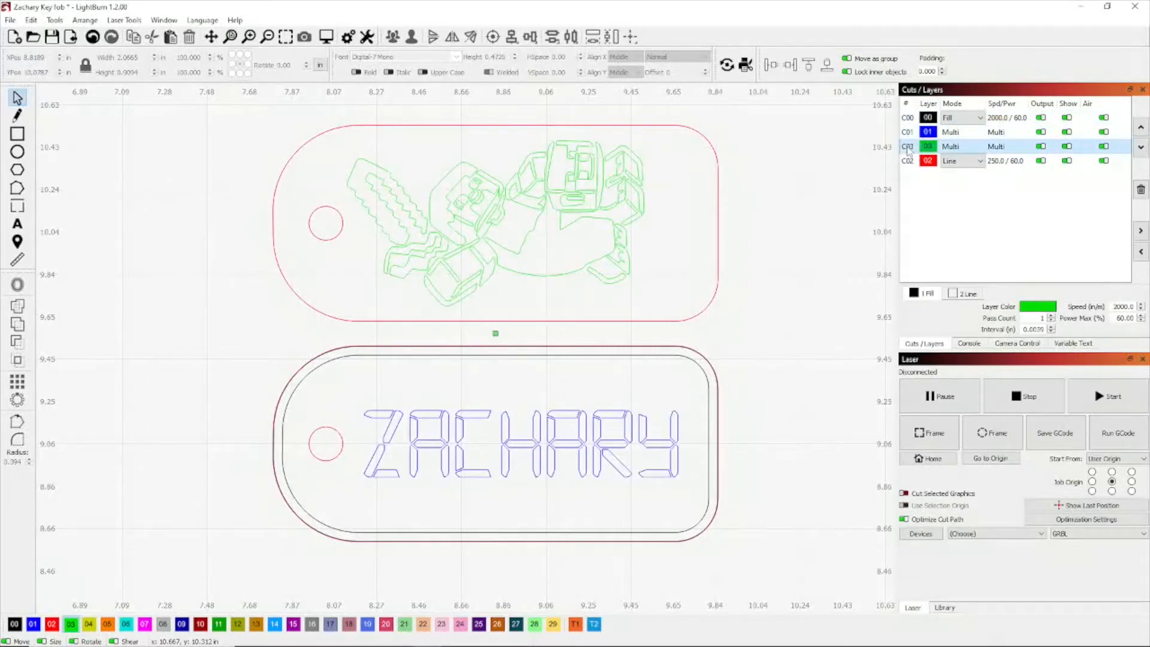
{"action": "left_click", "coordinate": [911, 161]}
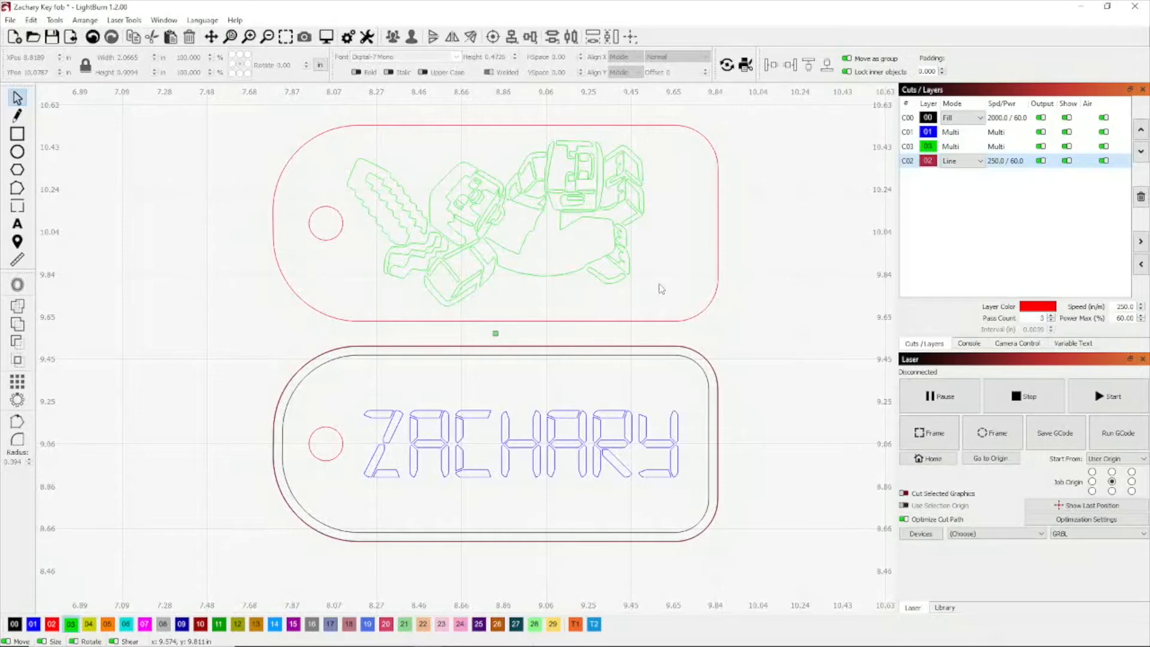
Examine the cut settings of the blue C01 layer, including its Fill and Line sub-layers.
{"action": "double_click", "coordinate": [952, 133]}
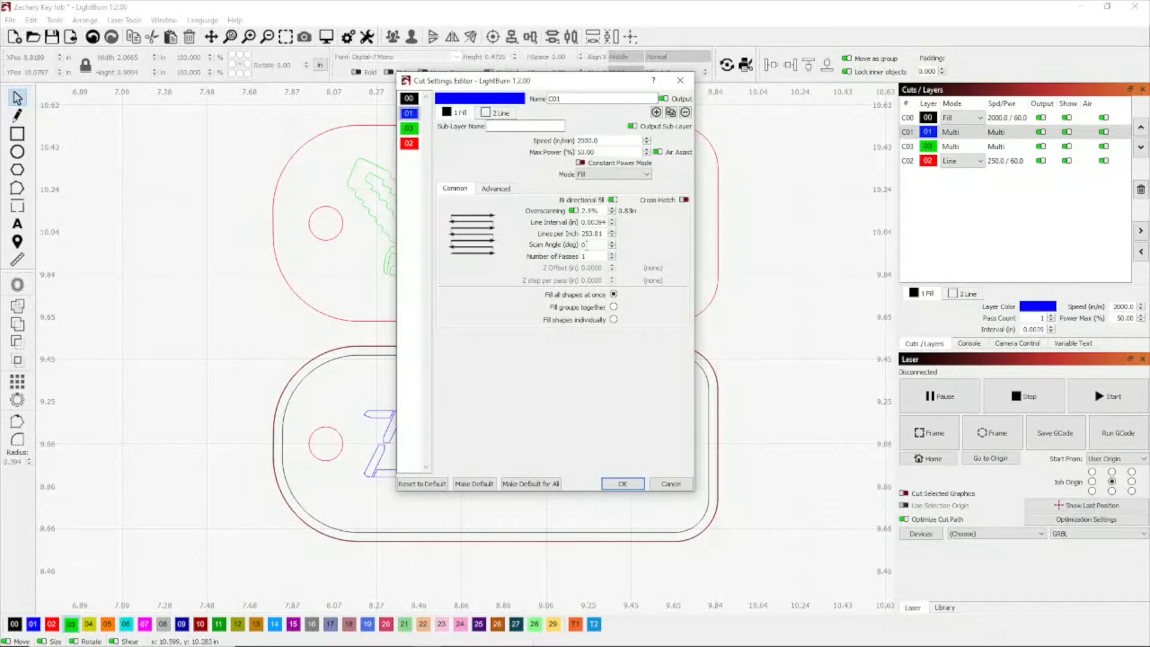
{"action": "left_click_drag", "start_coordinate": [590, 88], "coordinate": [949, 136]}
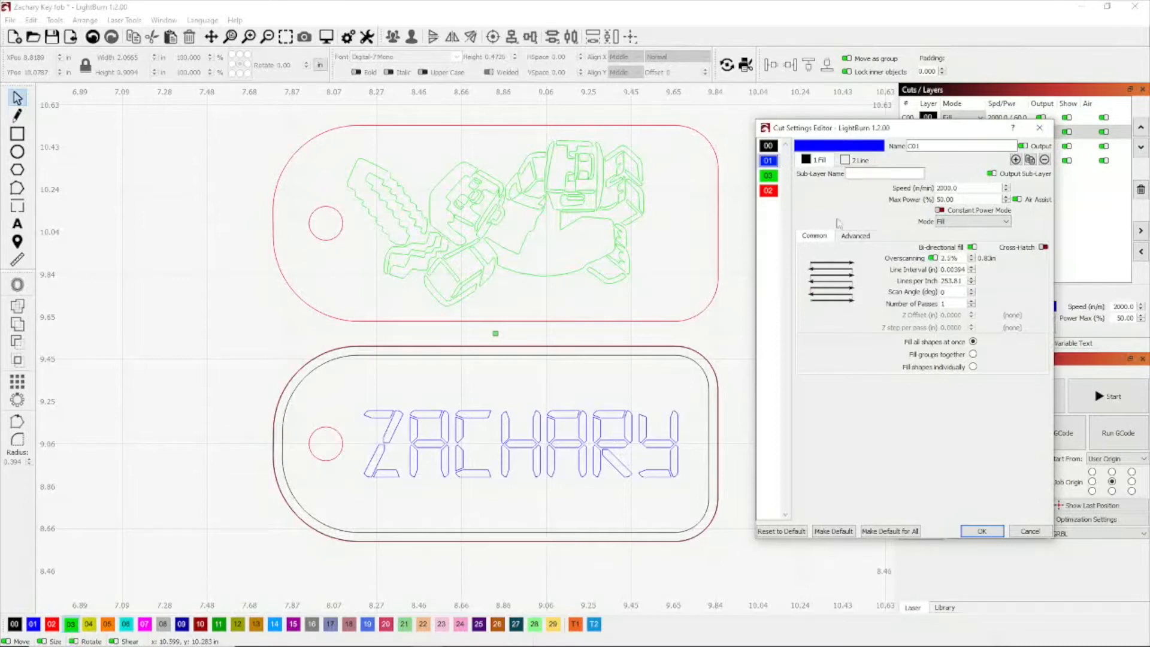
{"action": "left_click", "coordinate": [860, 160]}
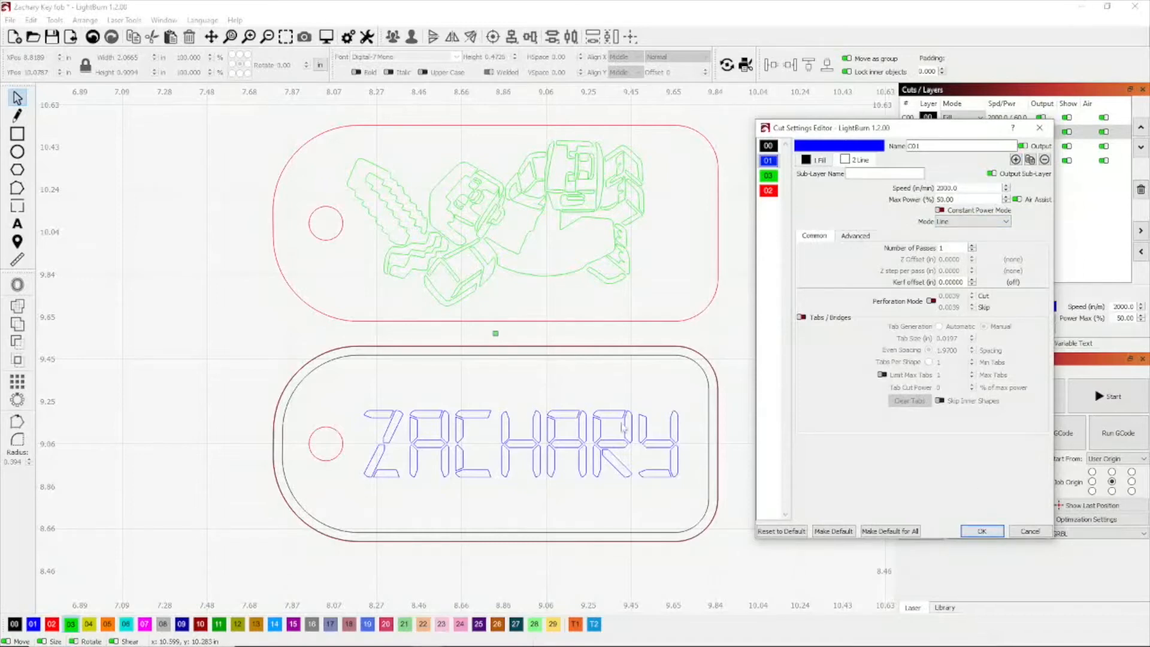
{"action": "left_click", "coordinate": [970, 533]}
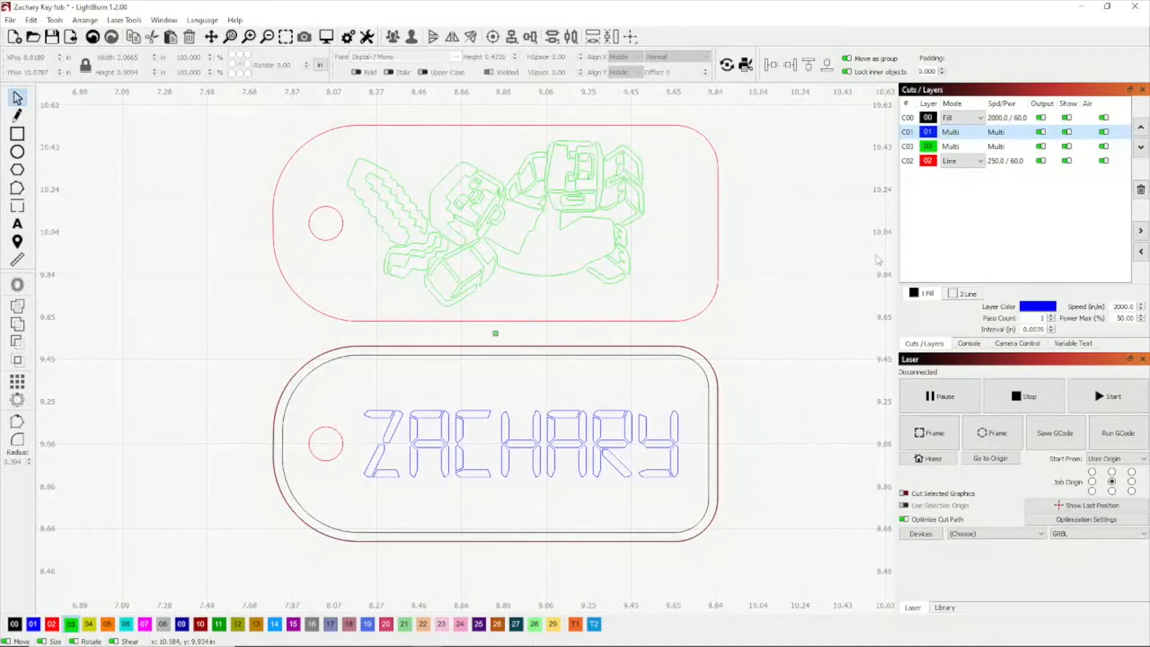
Turn off output for the red C02 cut layer and preview the engraving-only job.
{"action": "left_click", "coordinate": [1042, 161]}
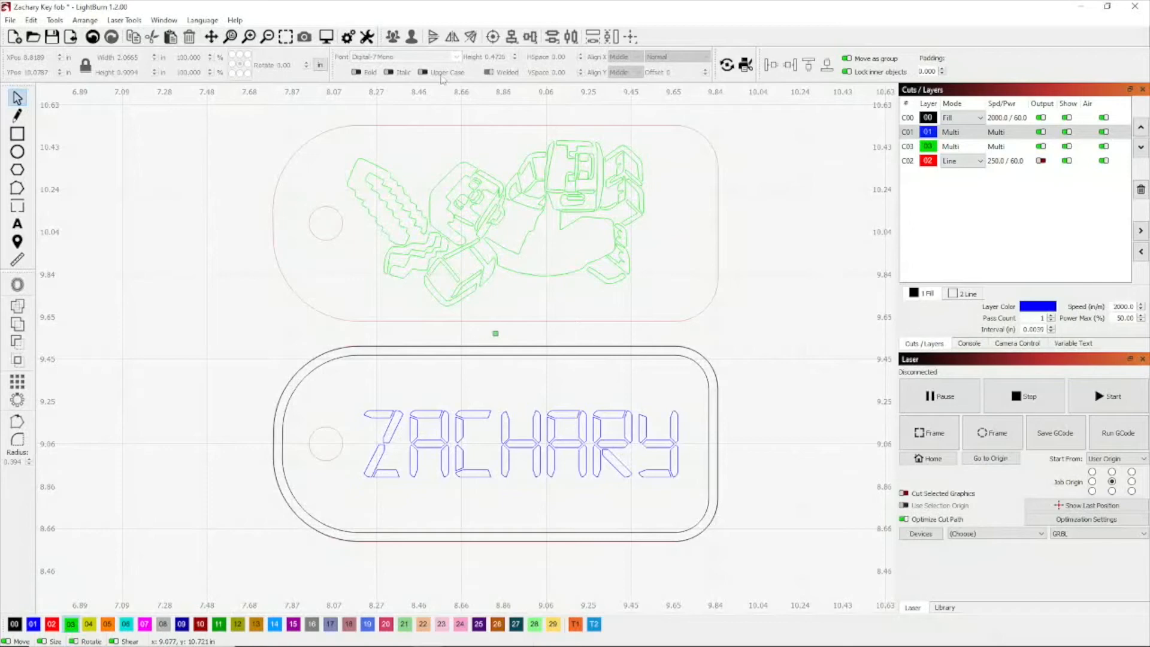
{"action": "left_click", "coordinate": [327, 39]}
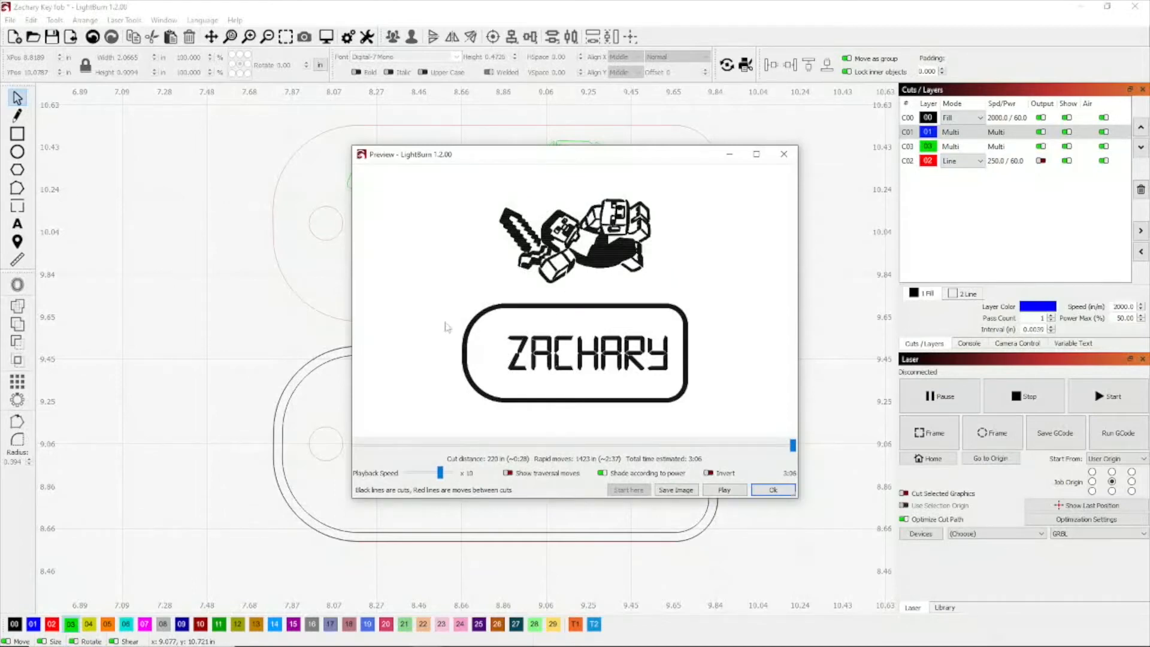
{"action": "left_click", "coordinate": [778, 491]}
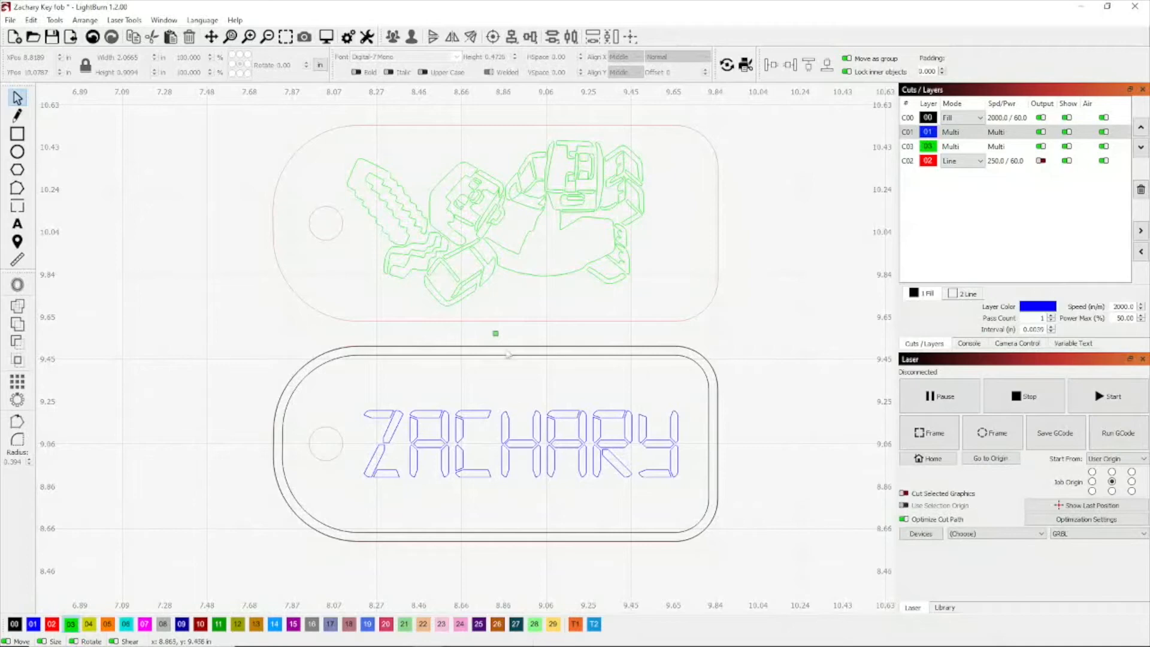
Turn on output for layer C02, turn it off for C03, C01 and C00, and preview the cut-only job.
{"action": "left_click", "coordinate": [1040, 160]}
{"action": "left_click", "coordinate": [1041, 146]}
{"action": "left_click", "coordinate": [1042, 132]}
{"action": "left_click", "coordinate": [1041, 118]}
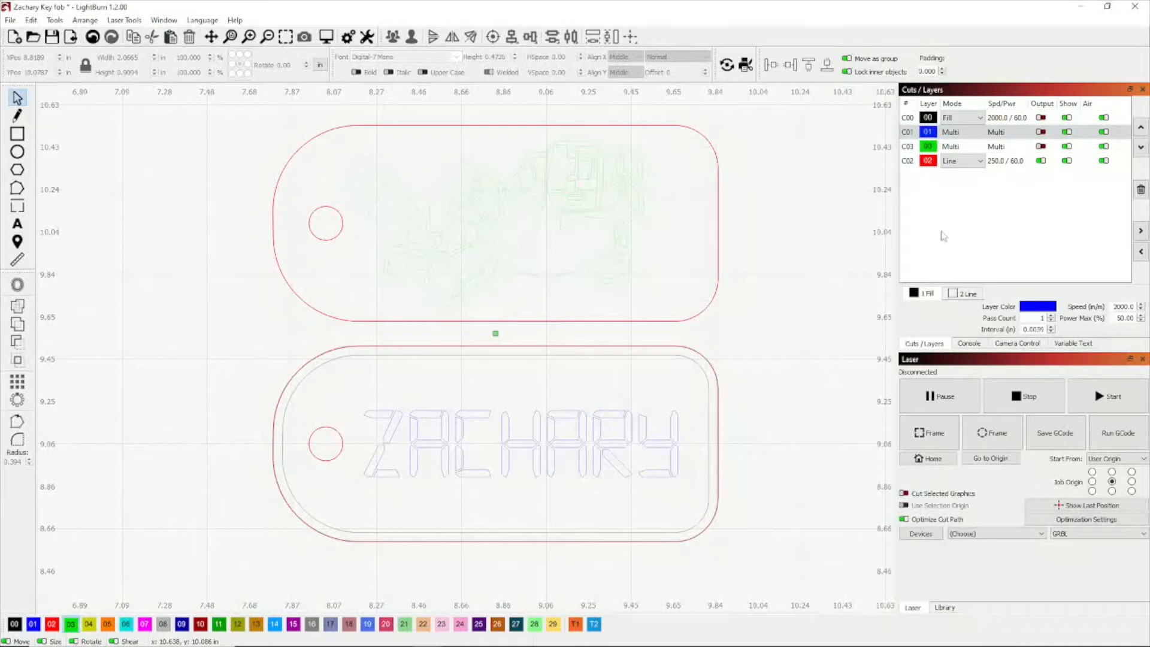
{"action": "left_click", "coordinate": [326, 36]}
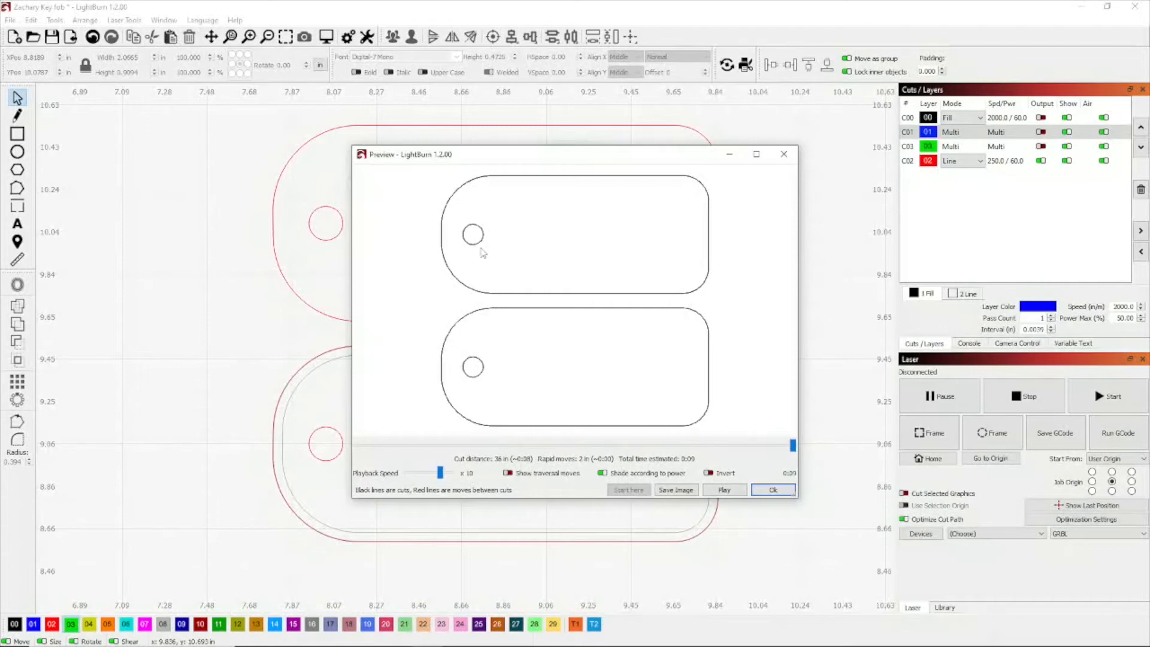
{"action": "left_click", "coordinate": [774, 490]}
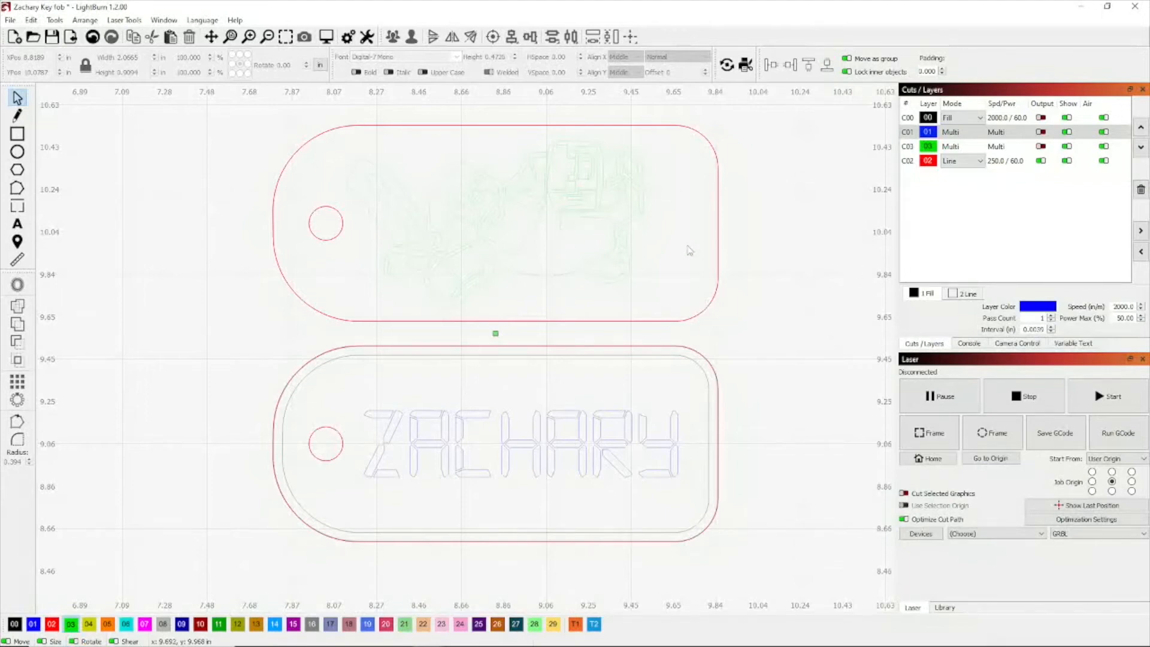
Turn output back on for layers C03, C01 and C00, turn it off for C02, and preview the engraving job.
{"action": "left_click", "coordinate": [1041, 146]}
{"action": "left_click", "coordinate": [1041, 132]}
{"action": "left_click", "coordinate": [1041, 118]}
{"action": "left_click", "coordinate": [1041, 161]}
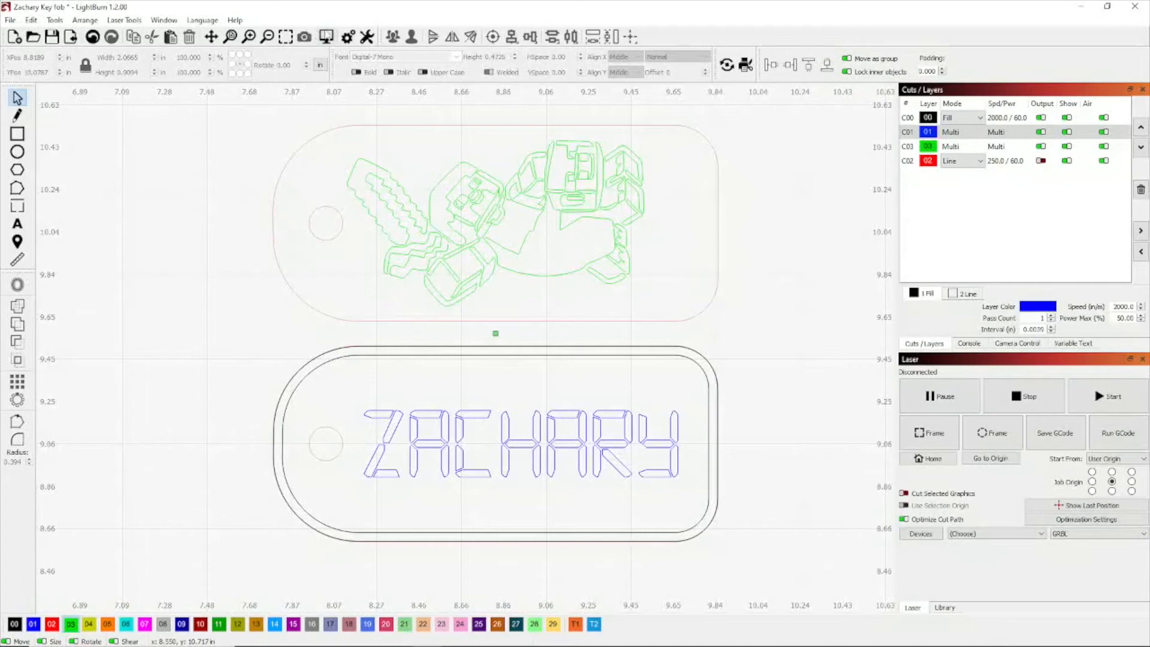
{"action": "left_click", "coordinate": [326, 36]}
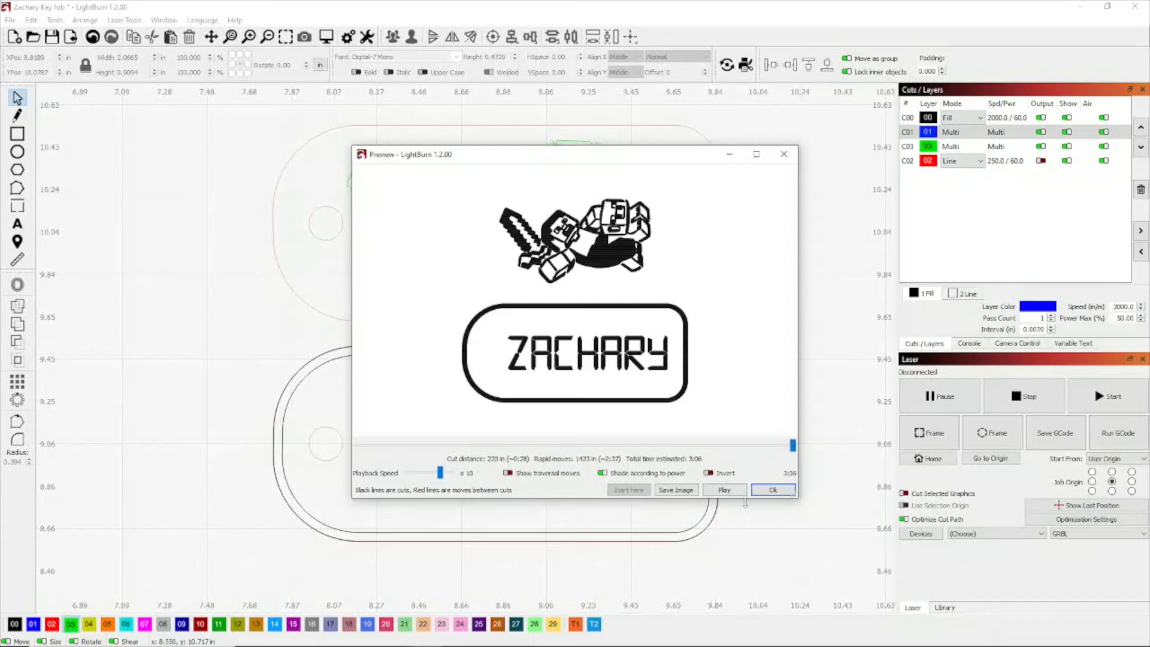
{"action": "left_click", "coordinate": [763, 491]}
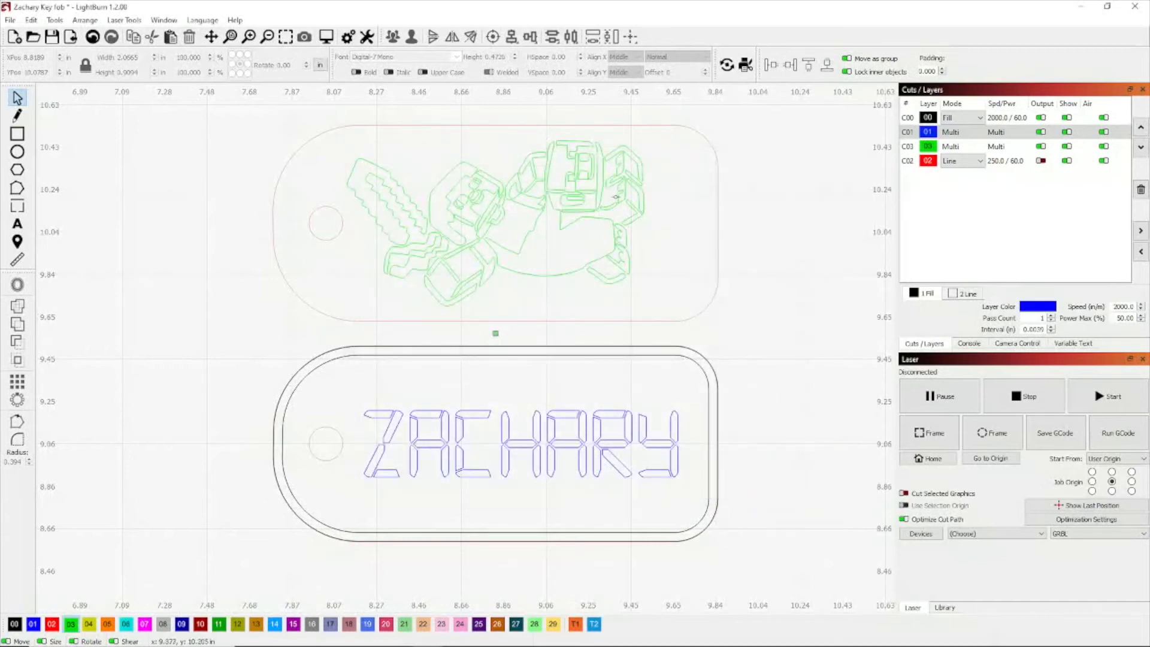
Turn off output for layers C03 and C00 to preview only the name text, and check the C01 layer's cut settings.
{"action": "left_click", "coordinate": [1042, 147]}
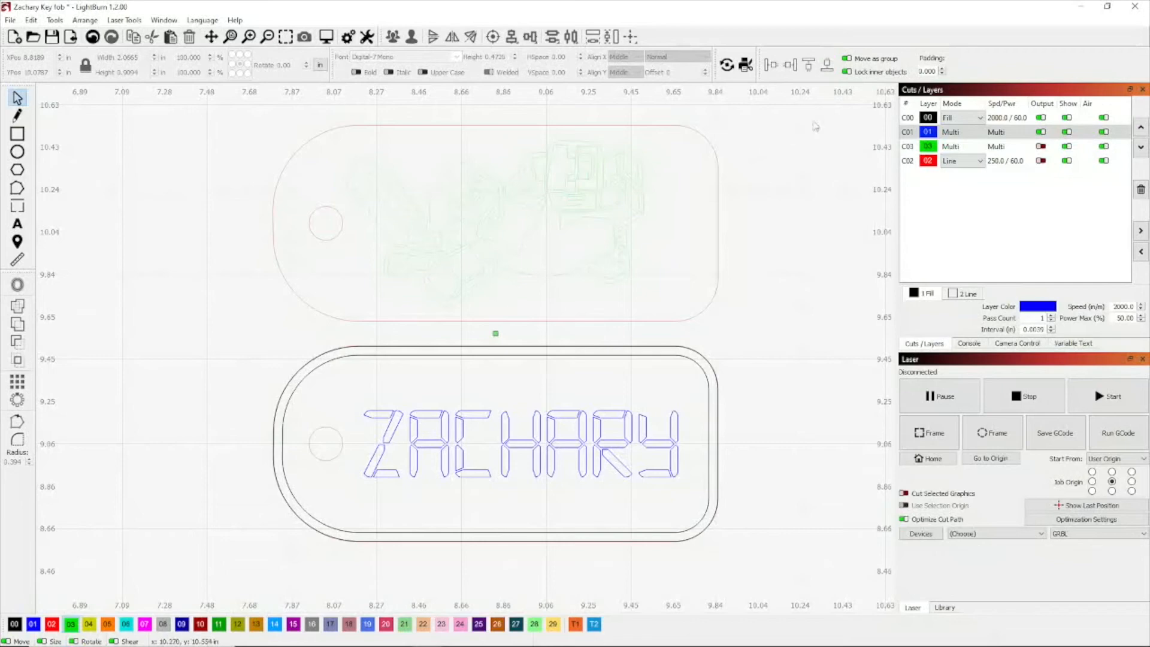
{"action": "left_click", "coordinate": [1042, 118]}
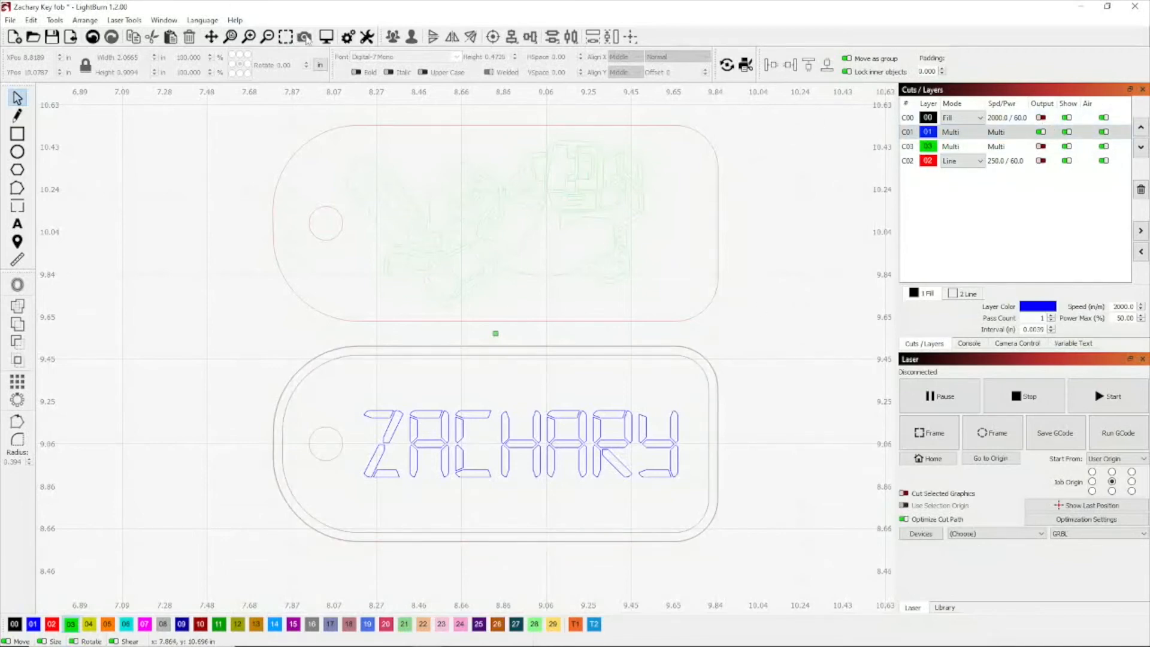
{"action": "left_click", "coordinate": [326, 37]}
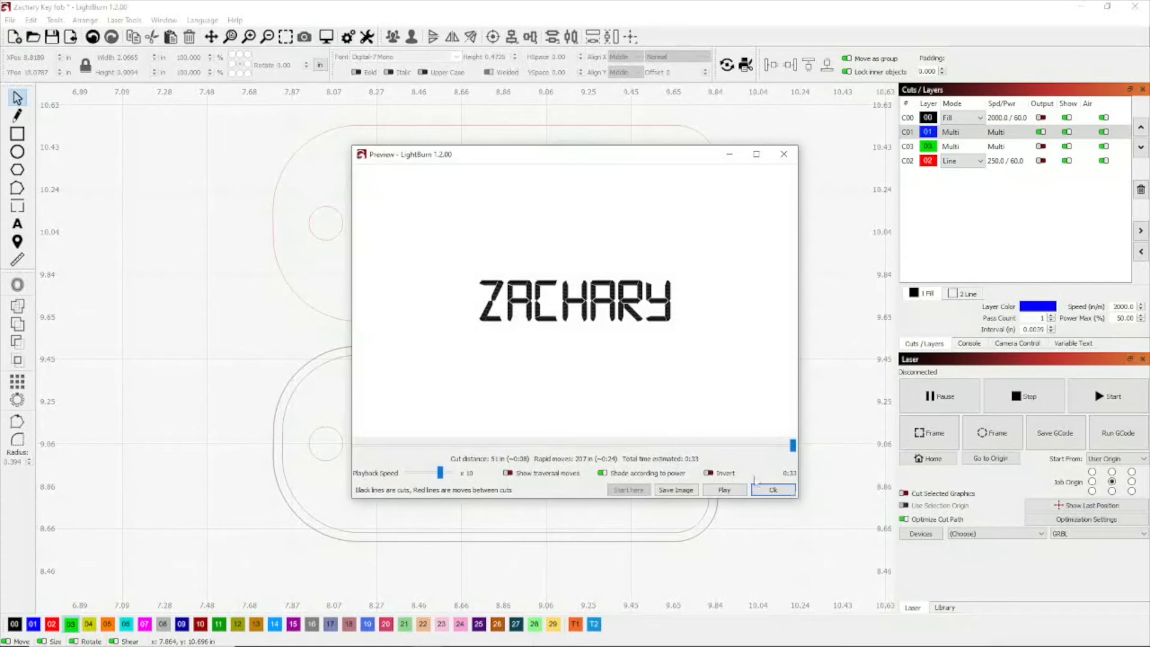
{"action": "left_click", "coordinate": [780, 491]}
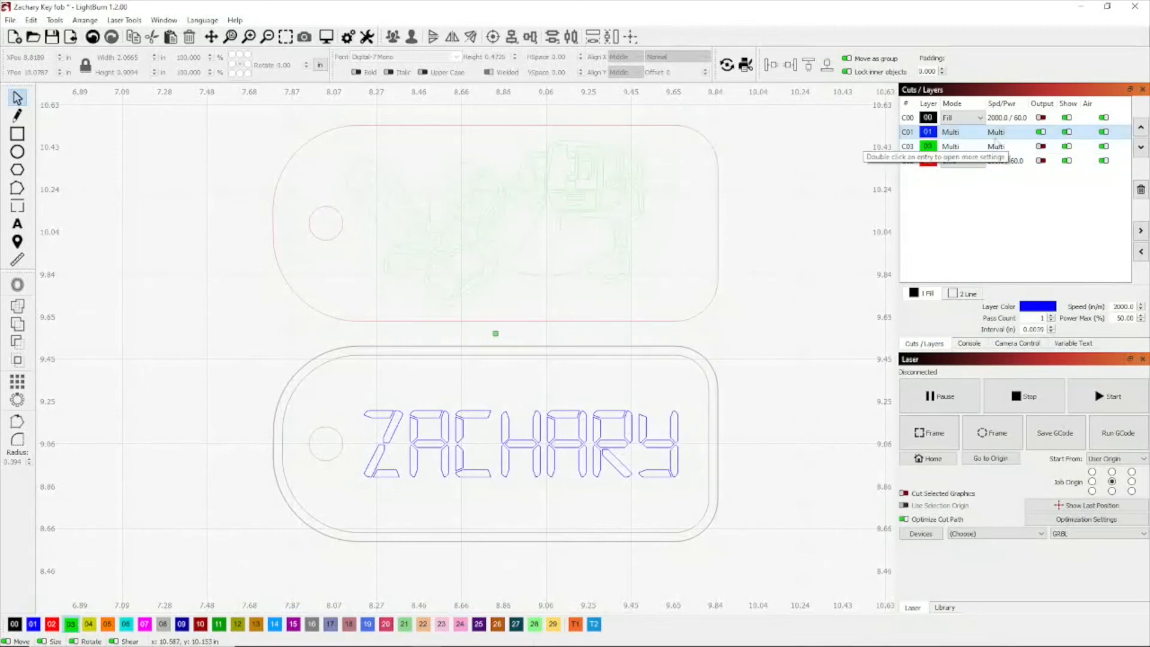
{"action": "double_click", "coordinate": [1000, 134]}
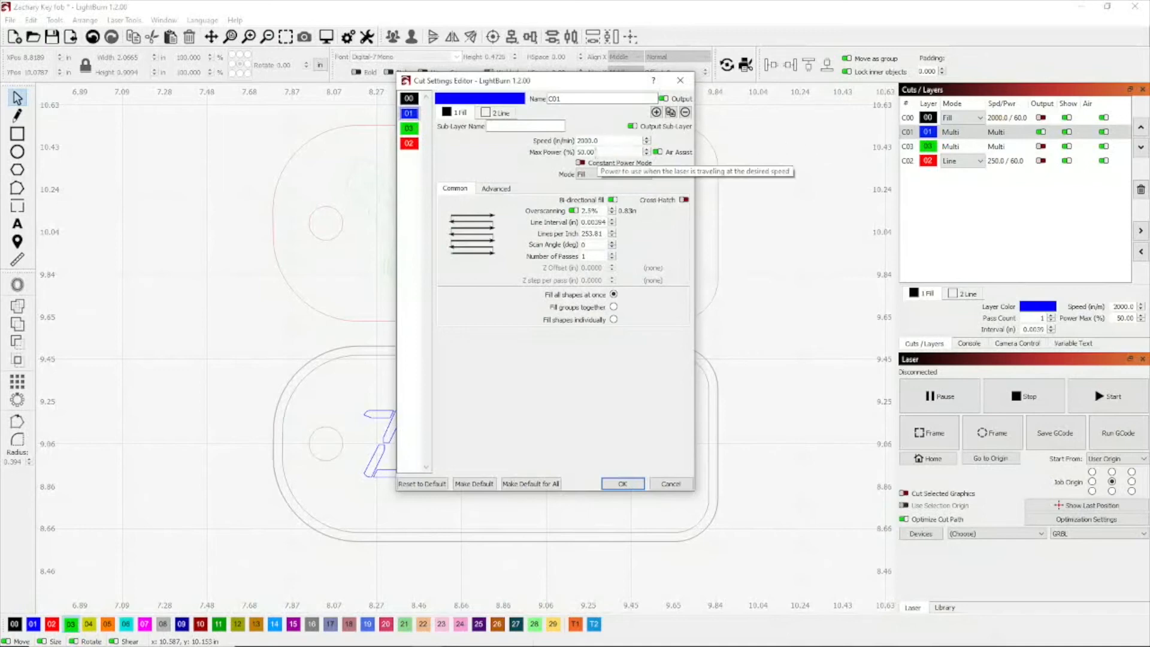
{"action": "left_click", "coordinate": [682, 485]}
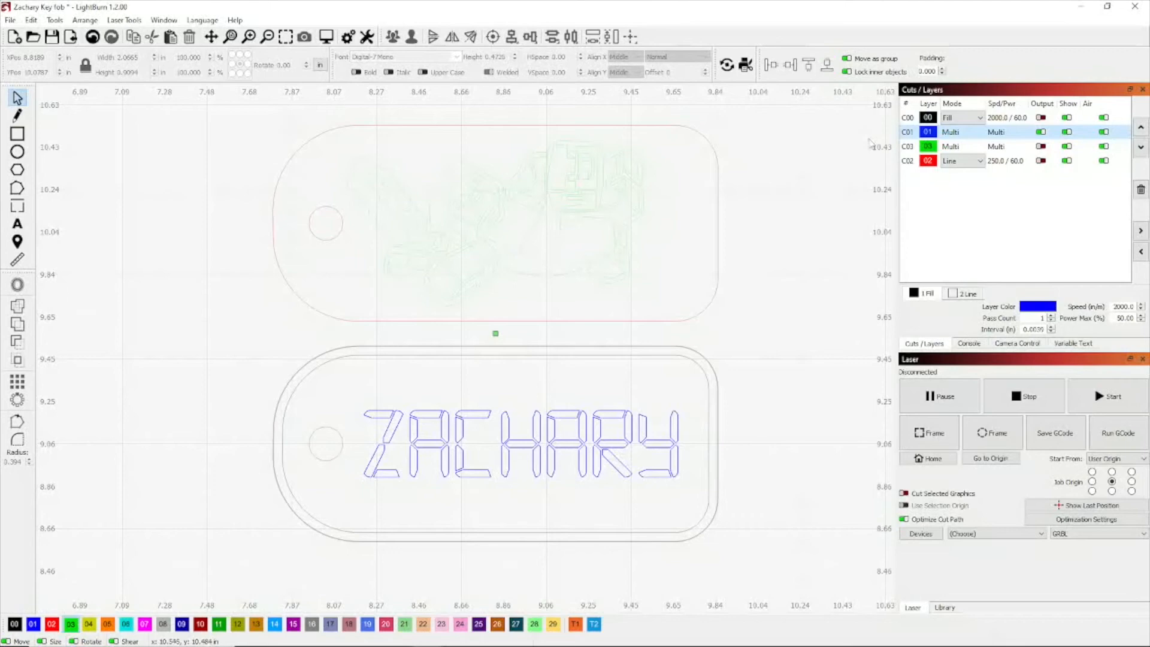
Turn output back on for layers C00 and C03.
{"action": "left_click", "coordinate": [1041, 118]}
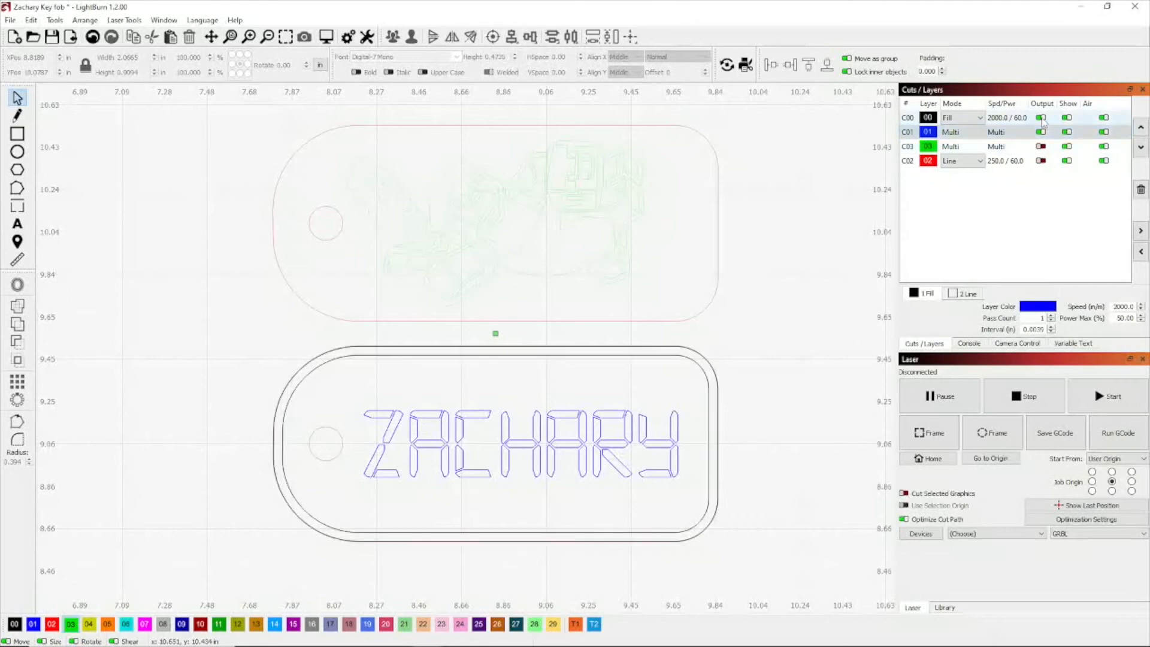
{"action": "left_click", "coordinate": [1041, 146]}
{"action": "left_click", "coordinate": [1042, 160]}
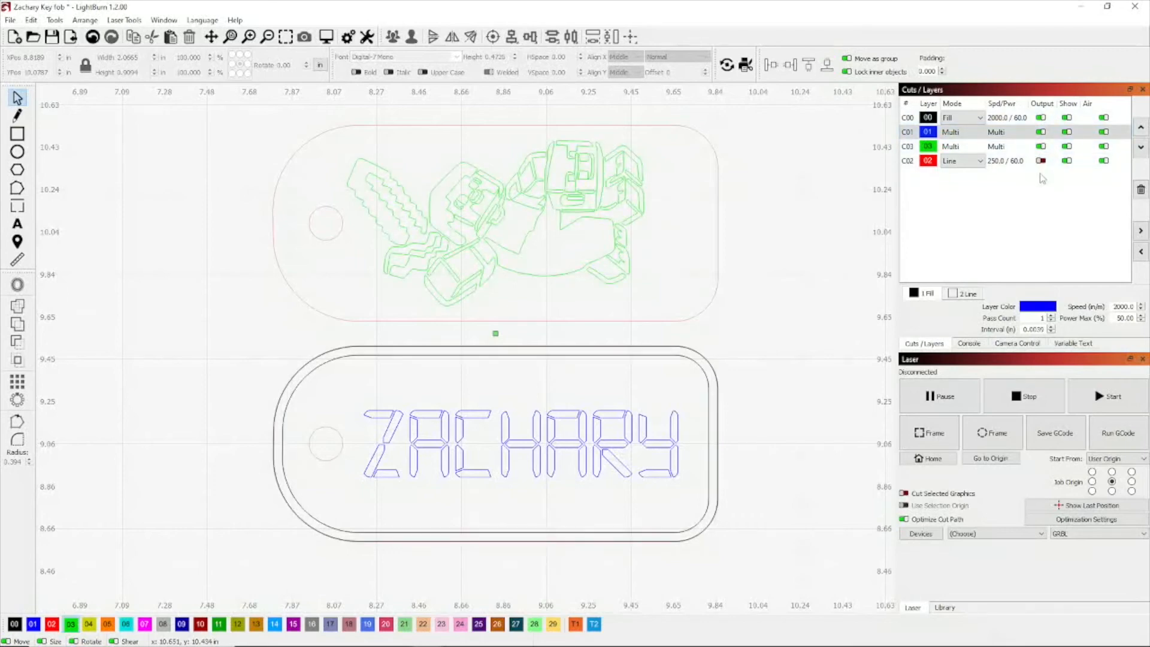
{"action": "left_click", "coordinate": [1041, 161]}
Select the name text, enable Cut Selected Graphics, and preview the selection-only job.
{"action": "left_click", "coordinate": [379, 410]}
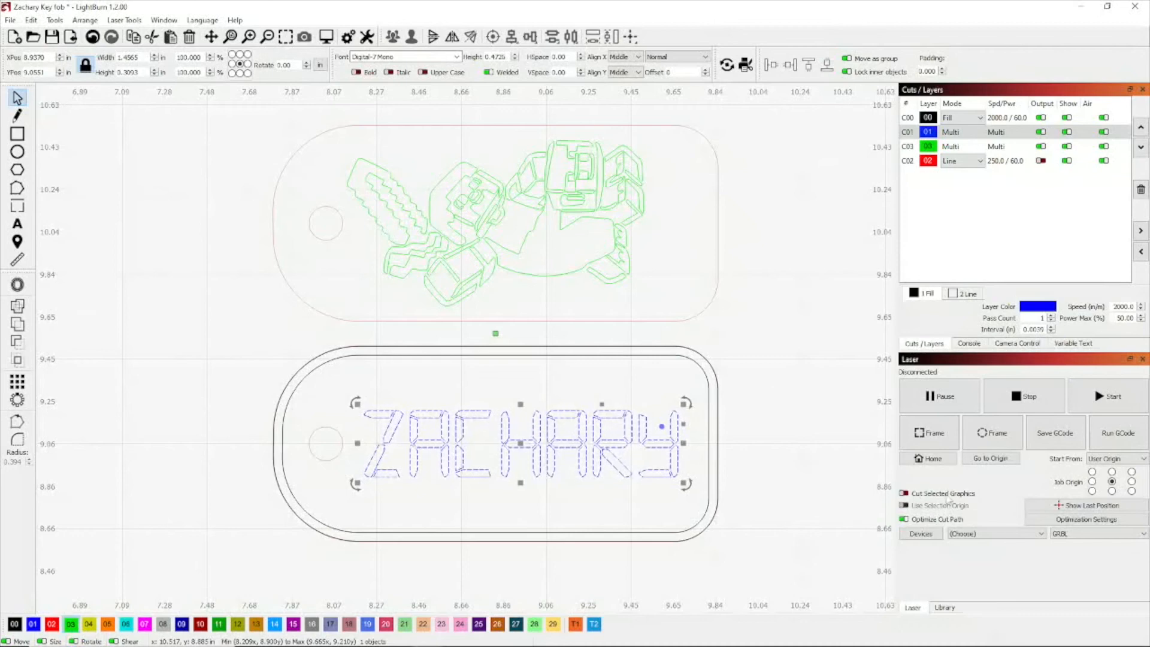
{"action": "left_click", "coordinate": [904, 493]}
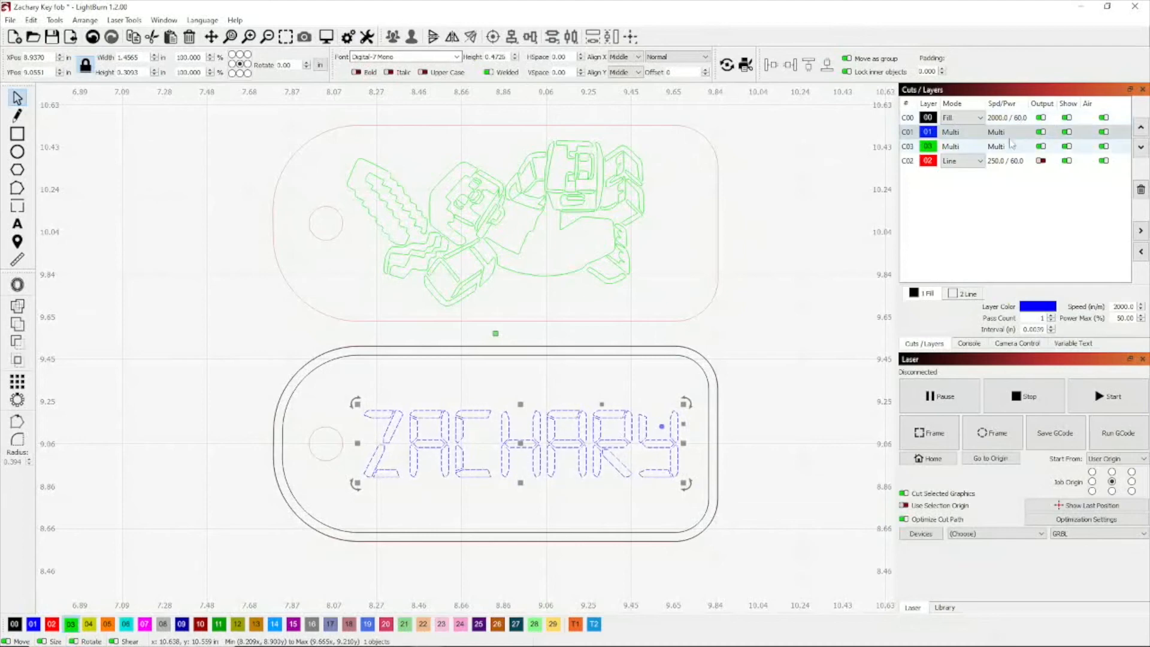
{"action": "left_click", "coordinate": [327, 38]}
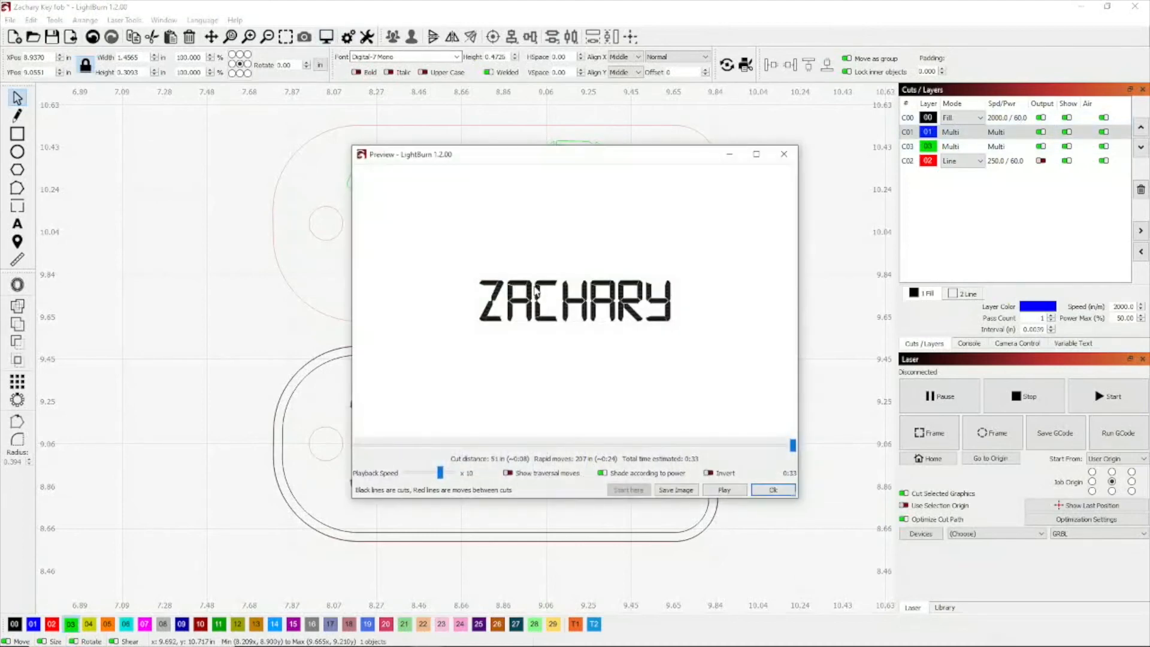
{"action": "left_click", "coordinate": [774, 490]}
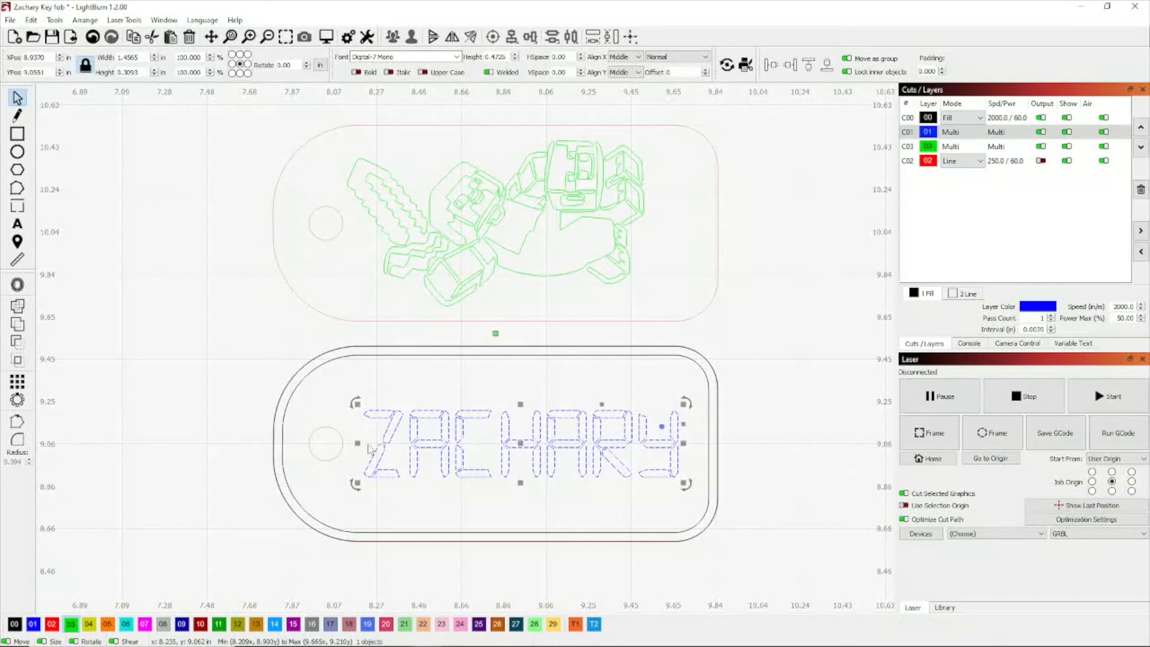
Disable Cut Selected Graphics and preview the job with all output-enabled layers.
{"action": "left_click", "coordinate": [904, 495]}
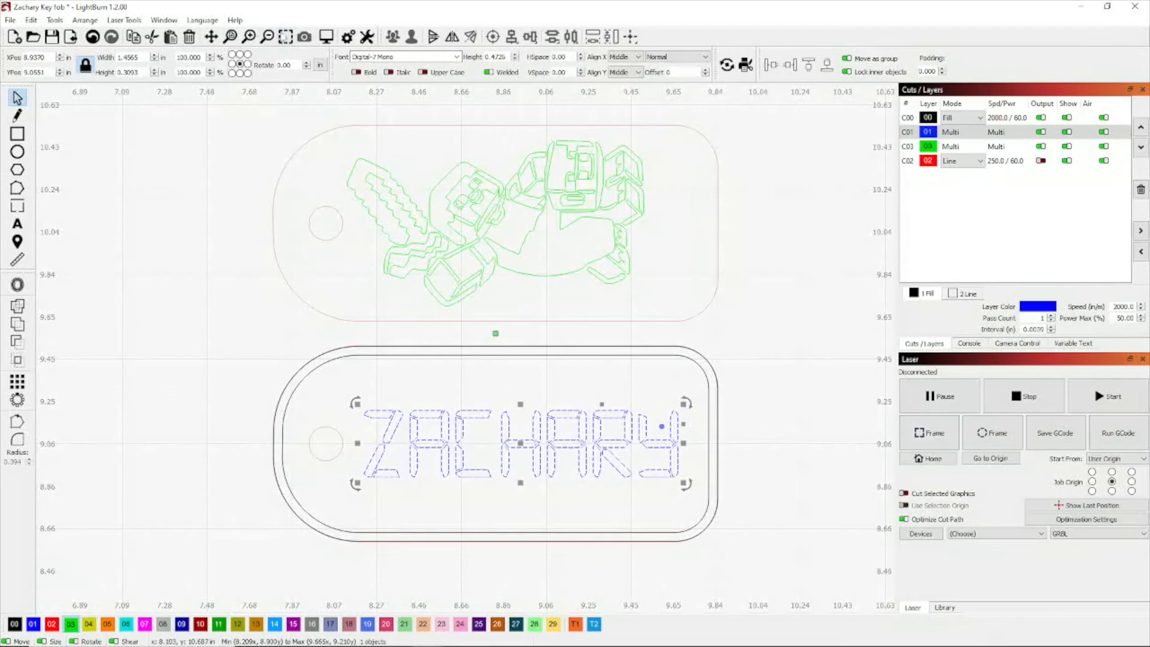
{"action": "left_click", "coordinate": [326, 37]}
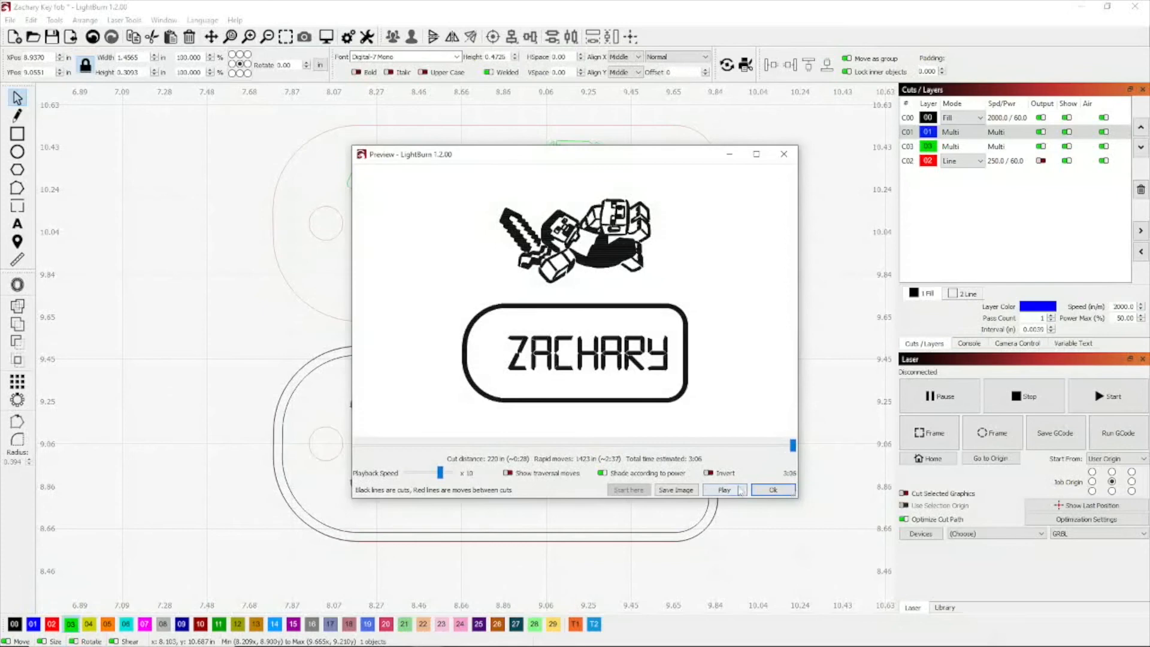
{"action": "left_click", "coordinate": [773, 490]}
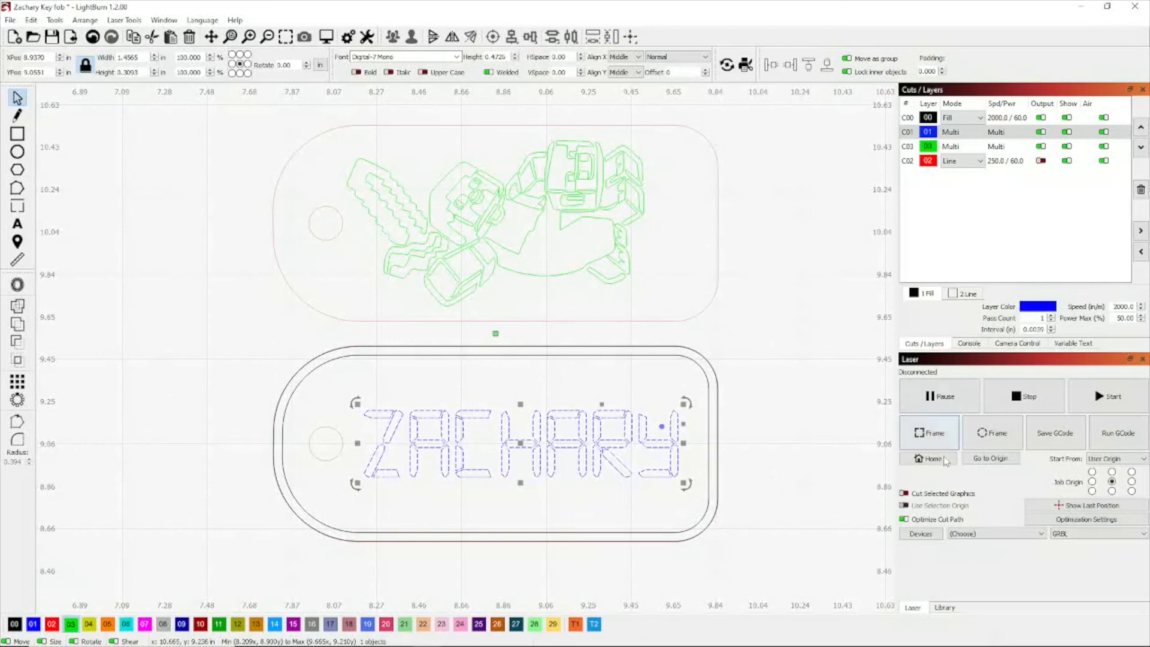
Move the red C02 layer to the top of the cut order.
{"action": "left_click", "coordinate": [926, 162]}
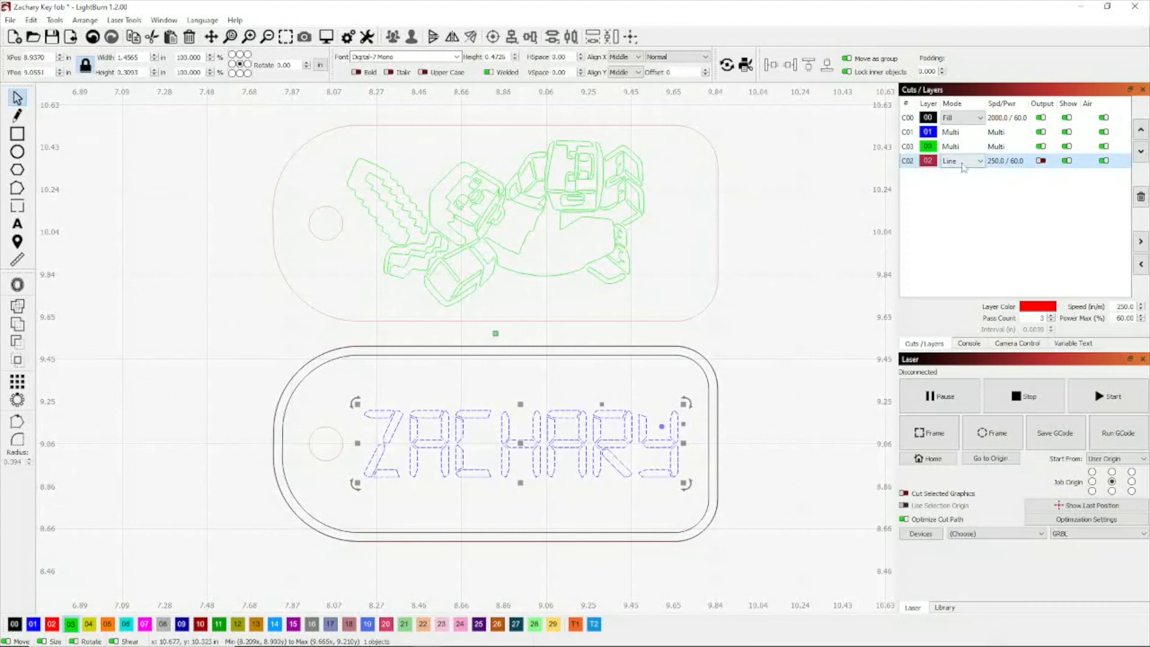
{"action": "left_click", "coordinate": [1141, 131]}
{"action": "left_click", "coordinate": [1141, 130]}
{"action": "left_click", "coordinate": [1141, 131]}
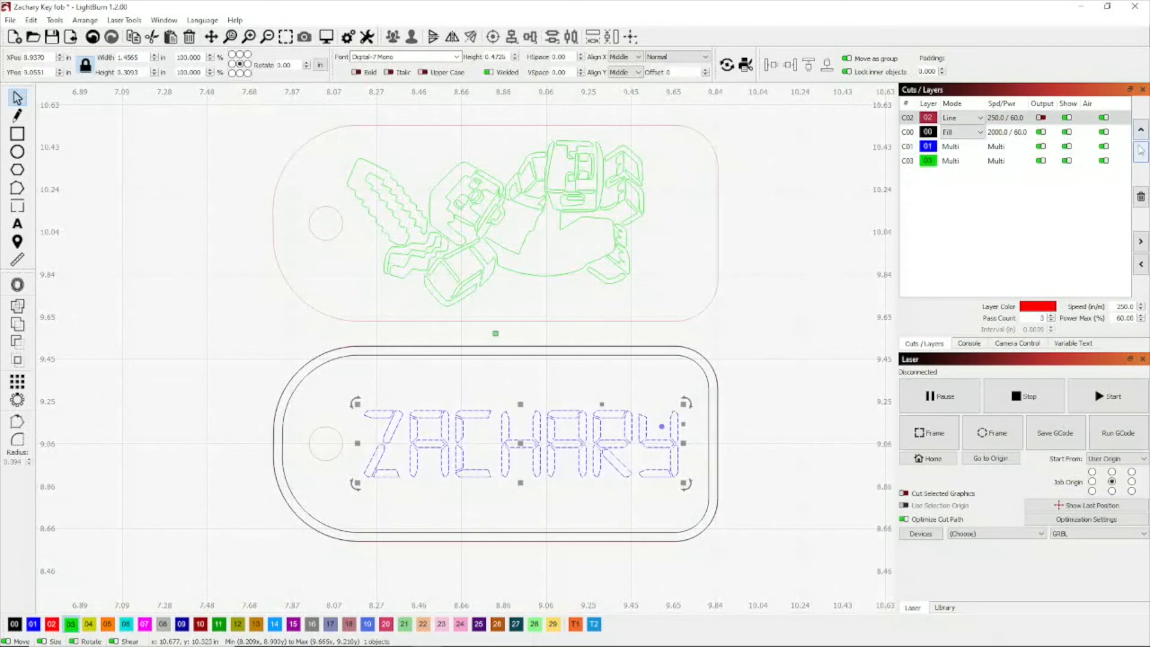
Move the red C02 layer back to the bottom of the cut order.
{"action": "left_click", "coordinate": [1142, 150]}
{"action": "left_click", "coordinate": [1141, 150]}
{"action": "left_click", "coordinate": [1142, 150]}
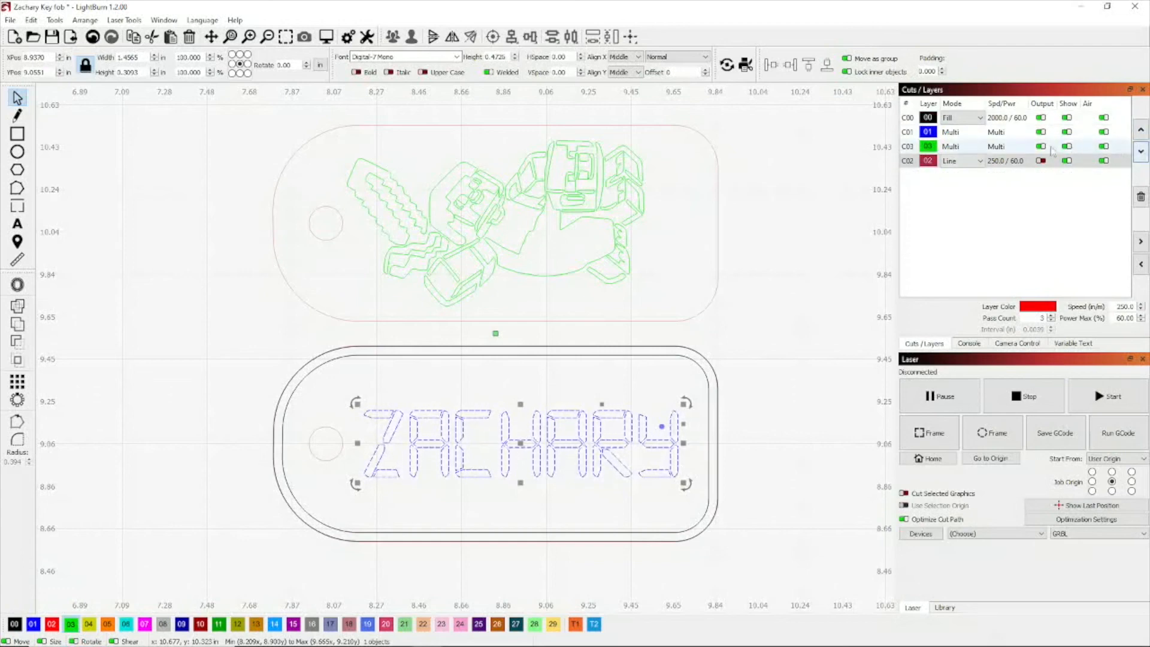